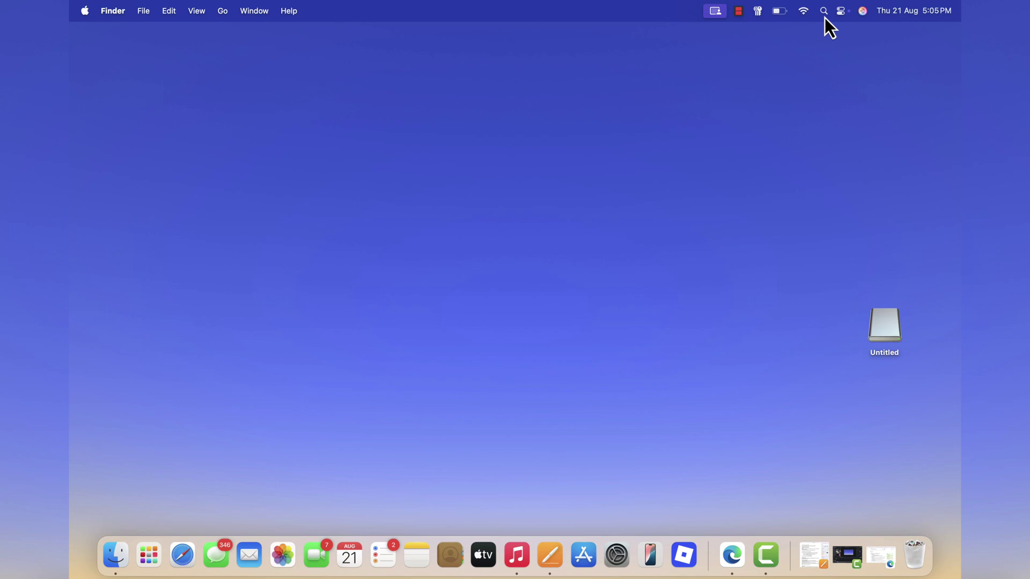
# Step: Search the Mac with Spotlight for 'disk' and accept the Disk Utility suggestion
pyautogui.click(824, 14)
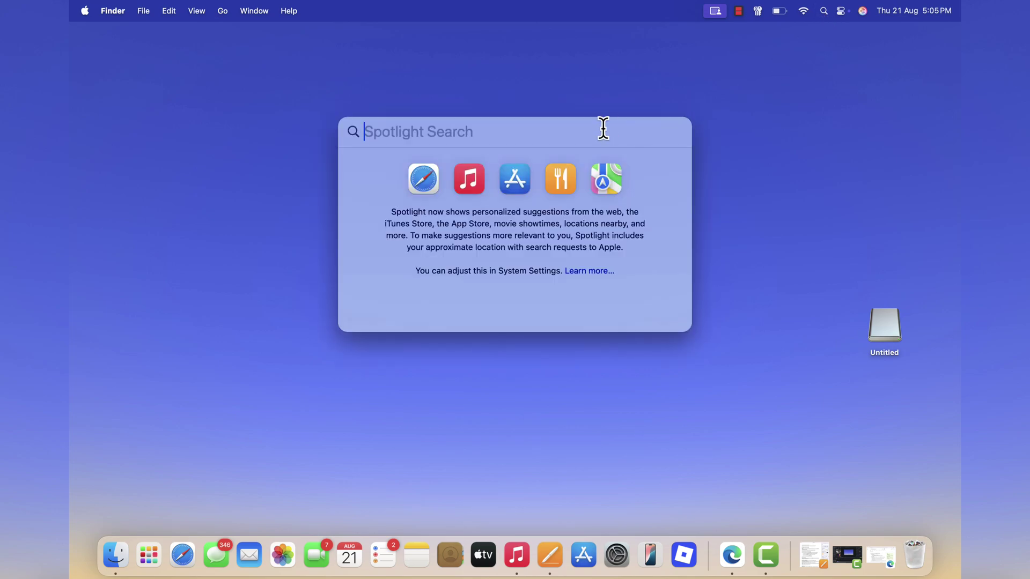
pyautogui.write('disk')
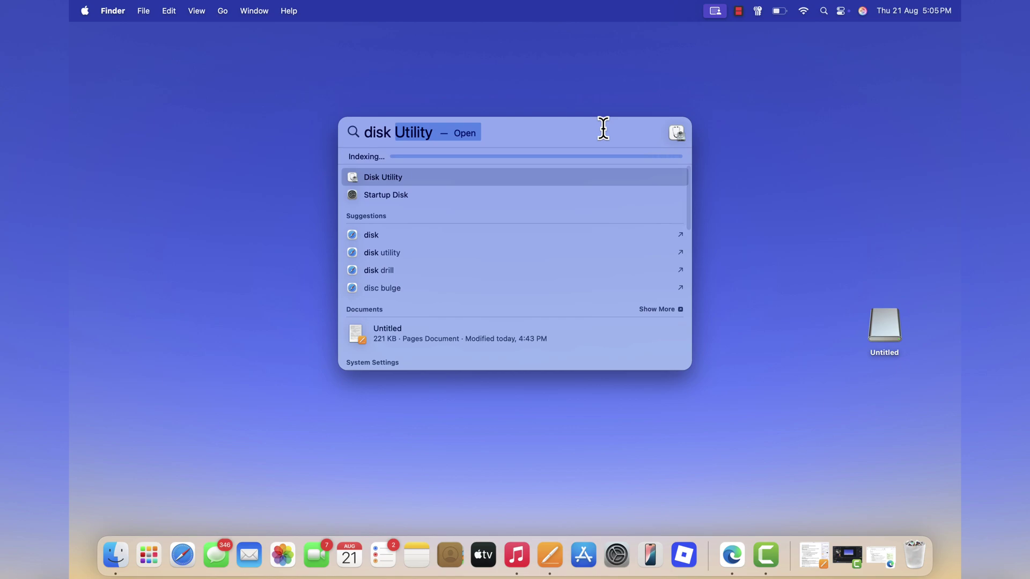
pyautogui.click(603, 128)
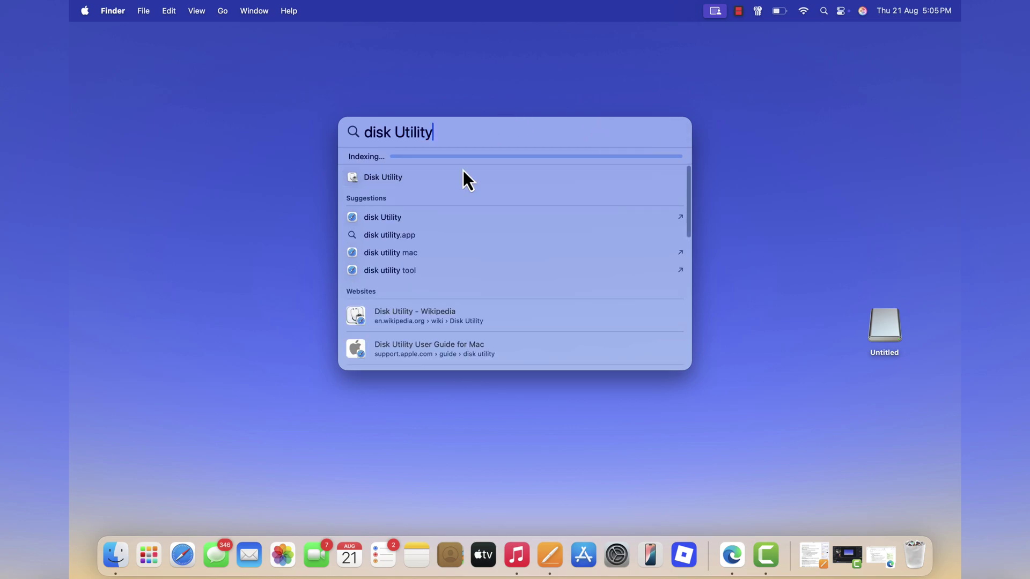
# Step: Launch Disk Utility from the Other folder in Launchpad
pyautogui.click(148, 556)
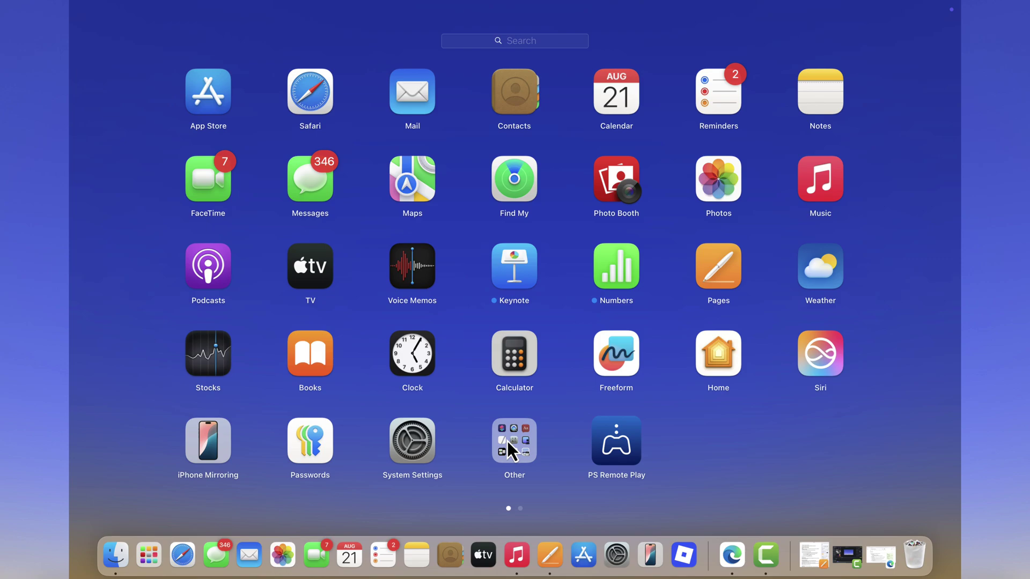
pyautogui.click(508, 441)
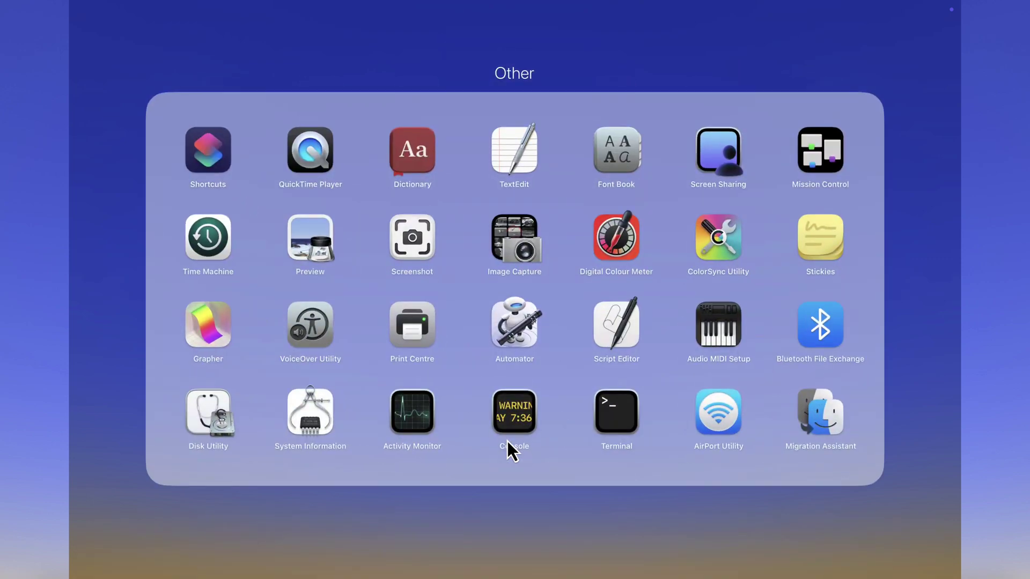
pyautogui.click(209, 413)
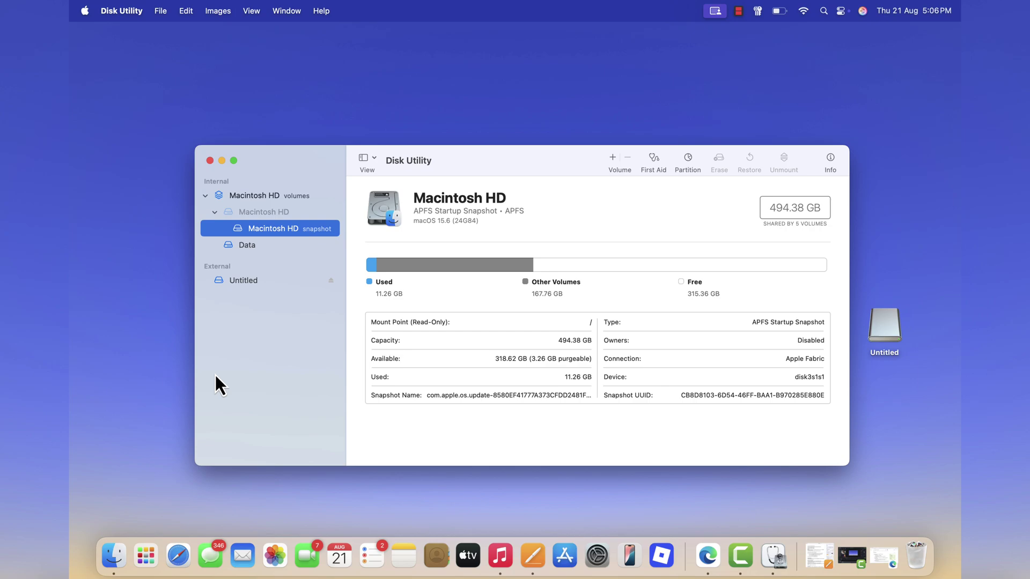
# Step: Select the external Untitled drive in the Disk Utility sidebar
pyautogui.moveTo(243, 280)
pyautogui.click(248, 283)
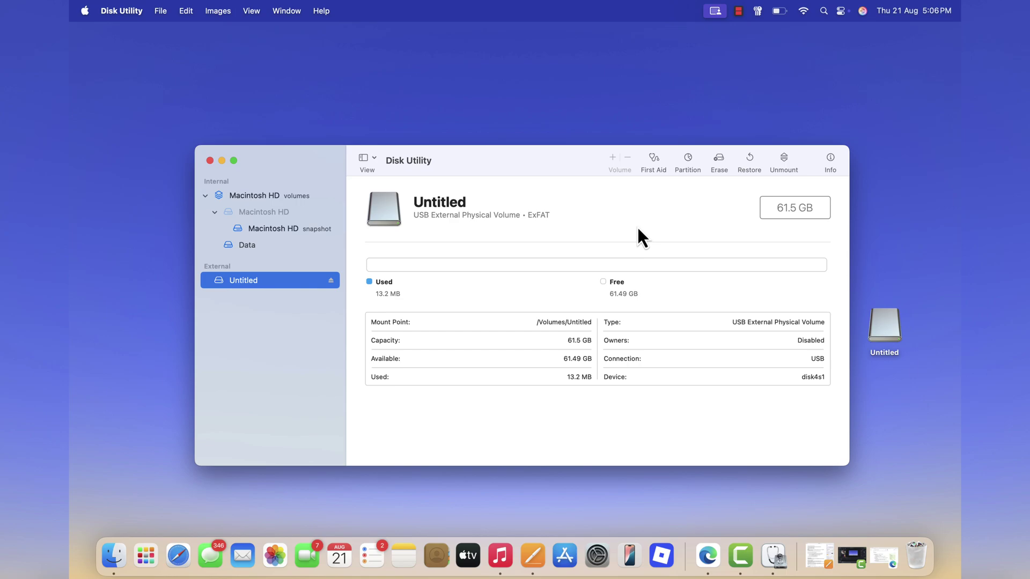
# Step: Erase the Untitled drive as 'Geeker Mag.' with ExFAT format and dismiss the completion notice
pyautogui.click(718, 164)
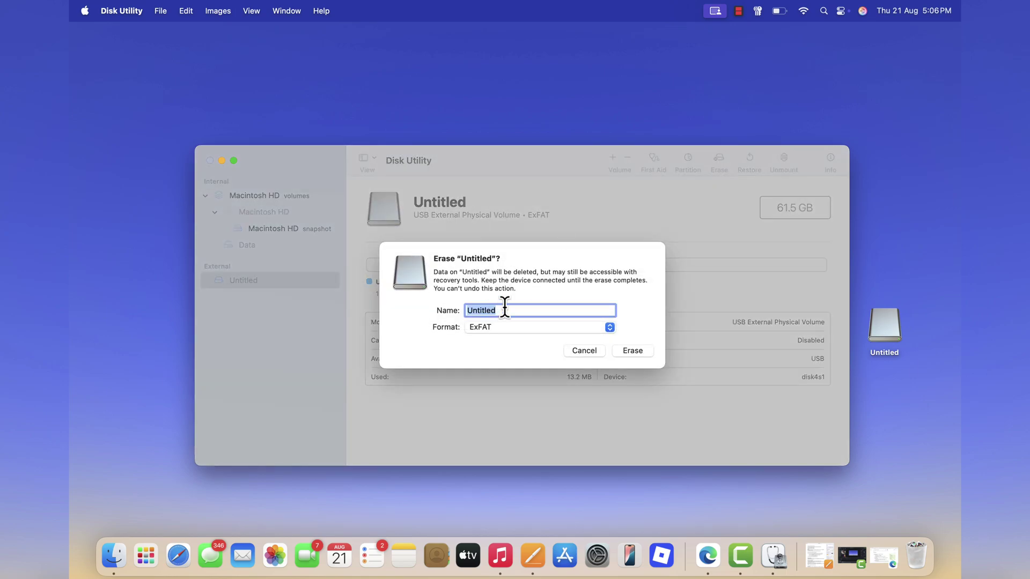
pyautogui.write('Gee')
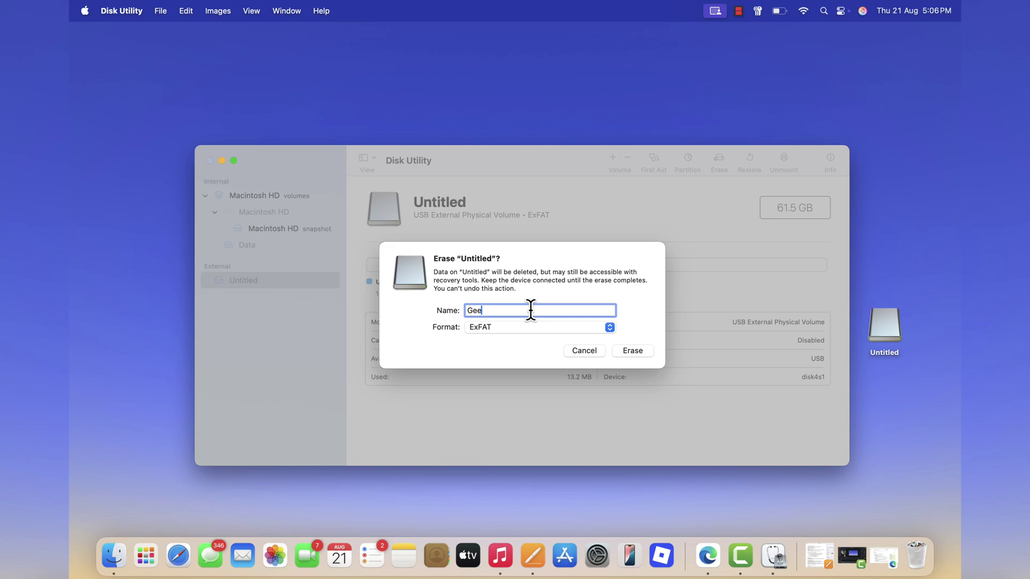
pyautogui.write('ker Mag.')
pyautogui.press('super+a')
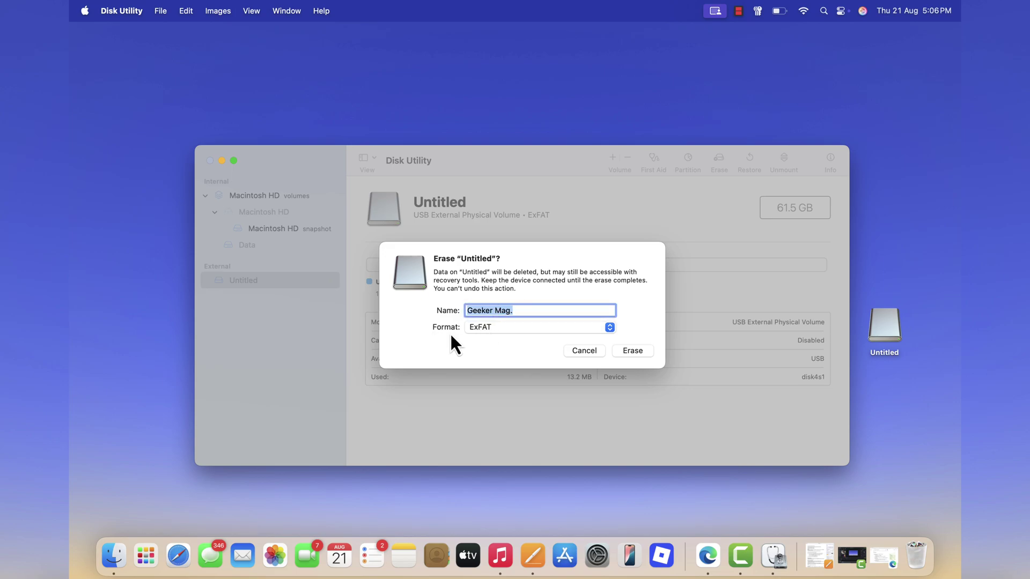
pyautogui.click(515, 329)
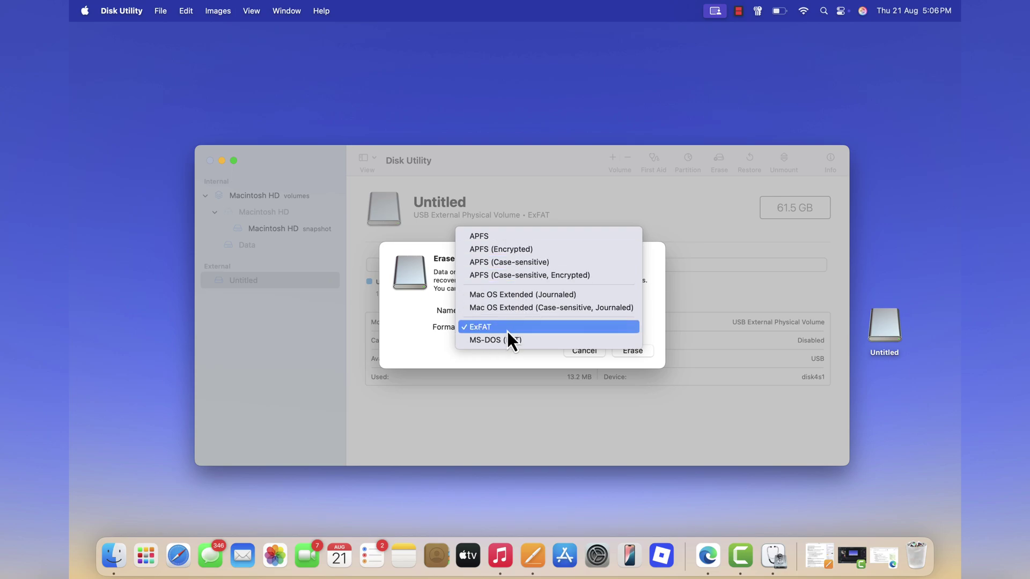
pyautogui.click(508, 328)
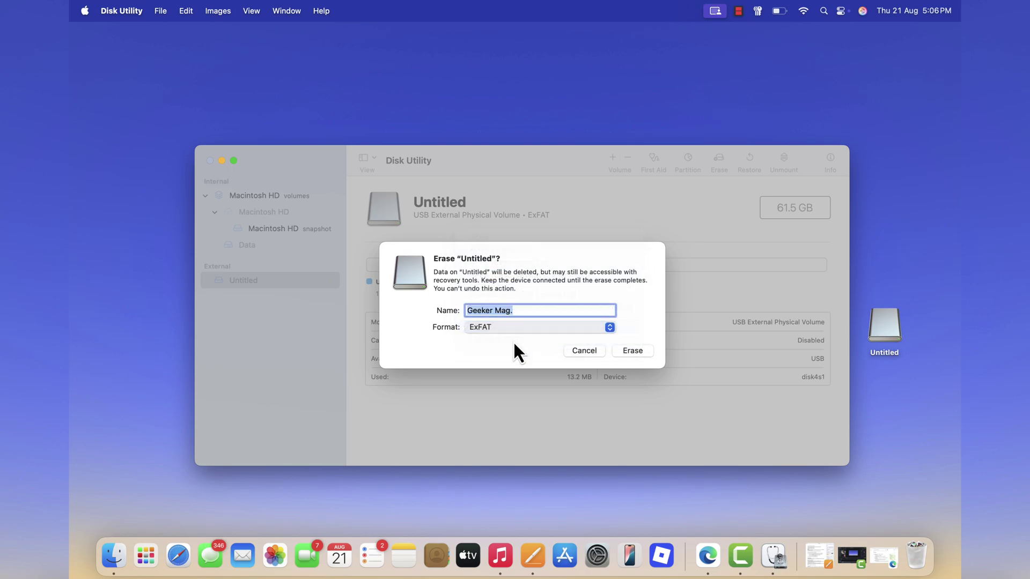
pyautogui.click(633, 355)
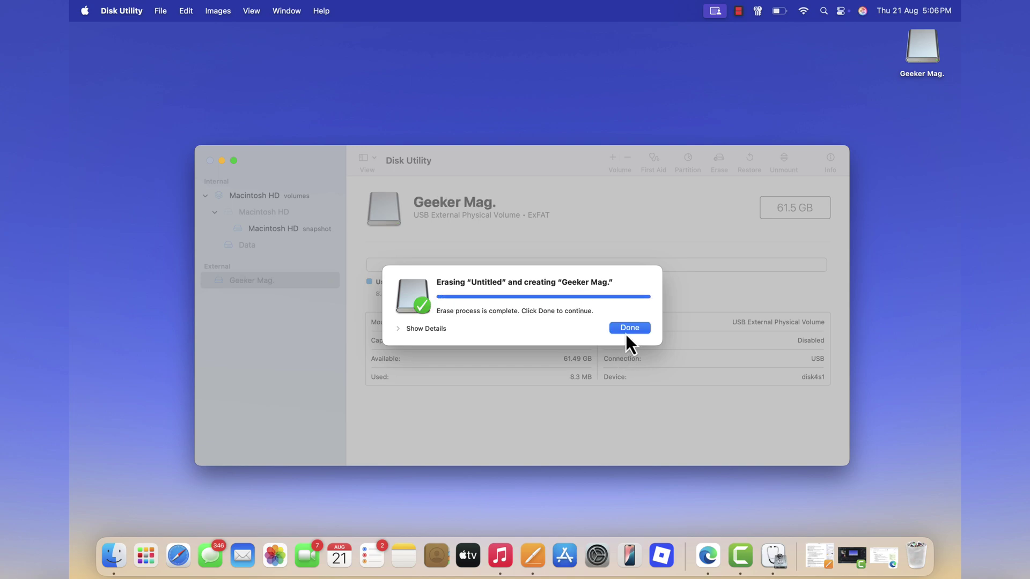
pyautogui.click(627, 330)
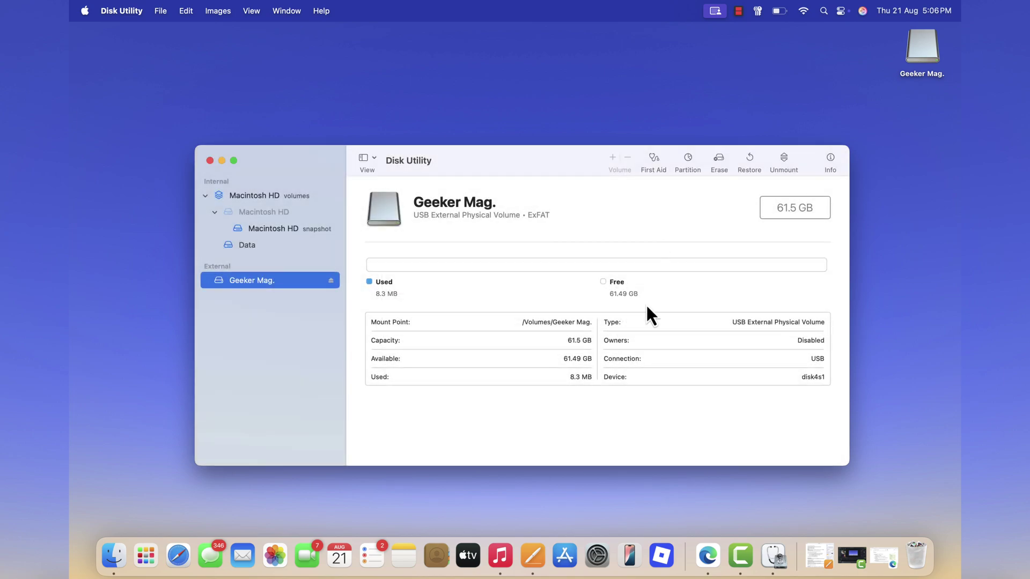
# Step: Drag the Geeker Mag. desktop icon down beside the Disk Utility window
pyautogui.click(909, 62)
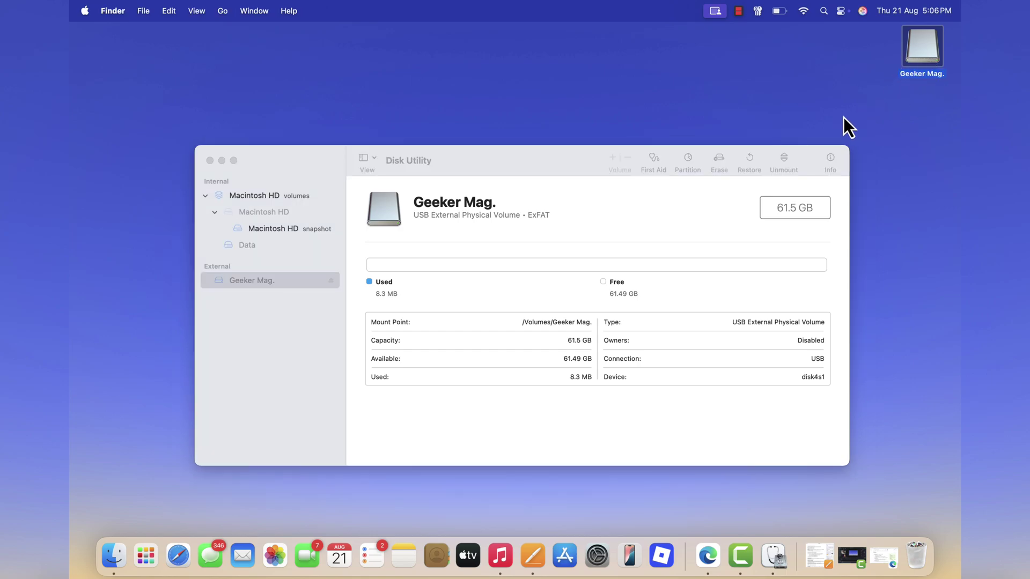
pyautogui.moveTo(922, 58); pyautogui.dragTo(902, 309)
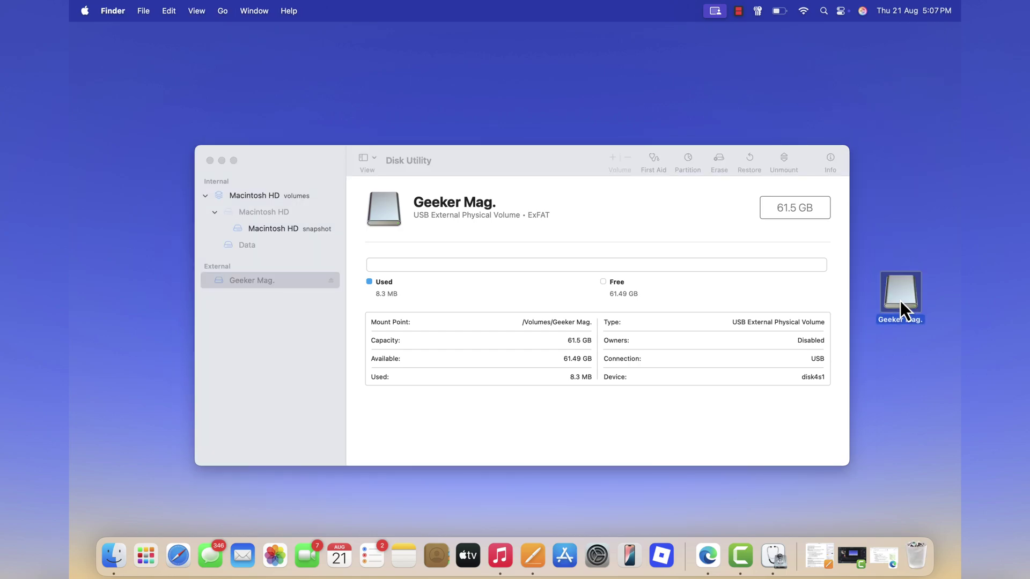